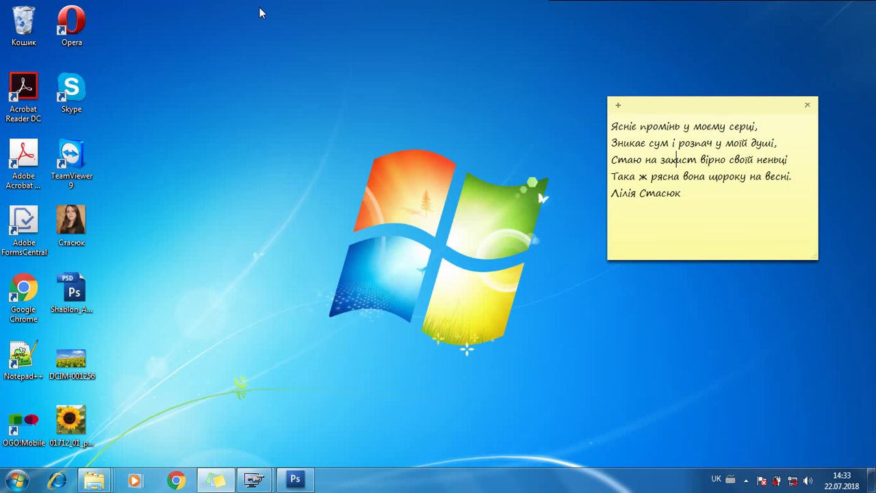
# Open Shablon_Author.psd and restore the Photoshop window so the desktop files show.
pyautogui.doubleClick(60, 294)
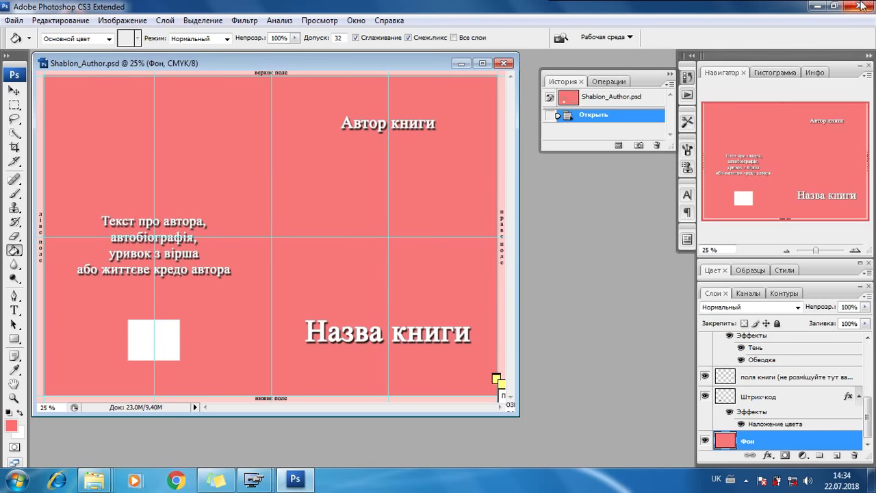
pyautogui.click(834, 7)
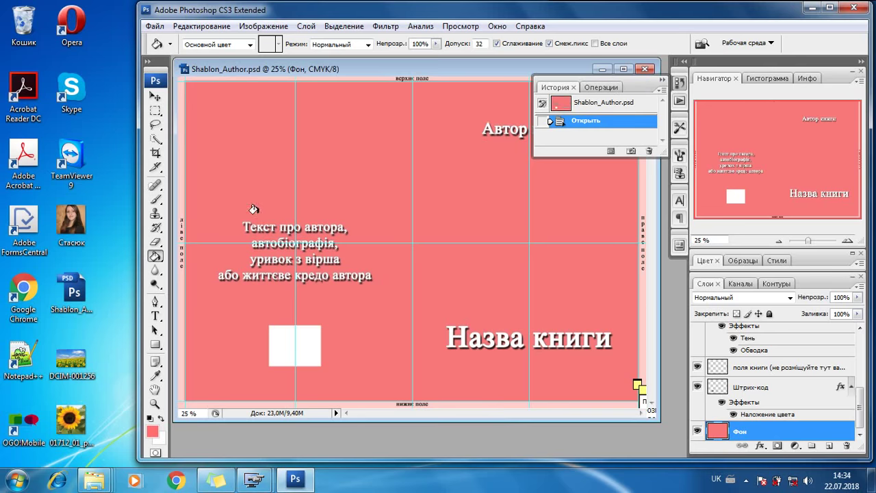
# Open DCIM-001256.jpg keeping its colour profile, with Photoshop maximized.
pyautogui.doubleClick(77, 366)
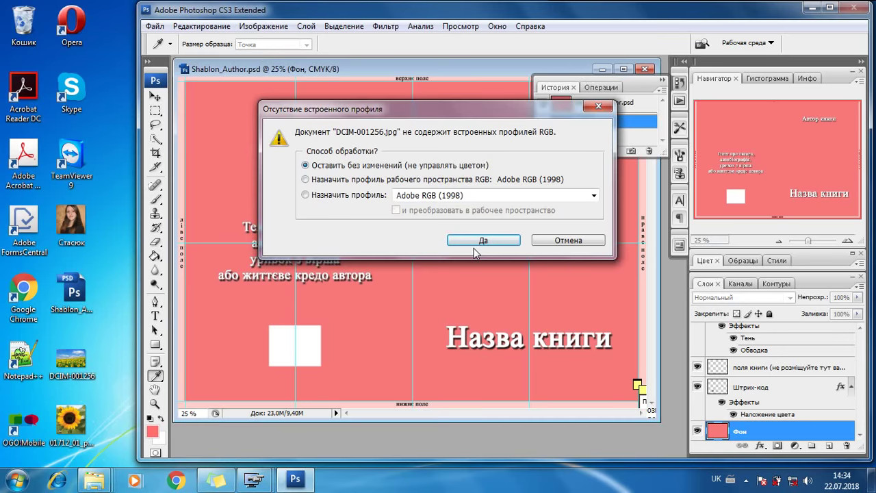
pyautogui.click(474, 240)
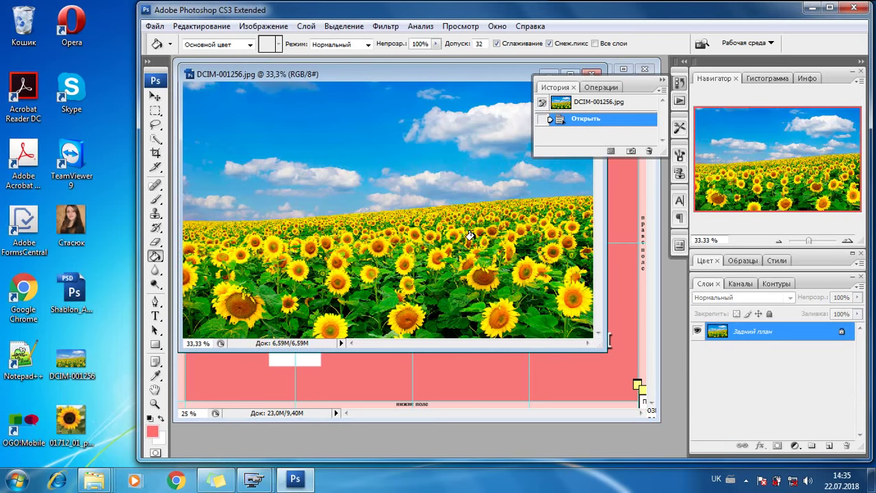
pyautogui.click(830, 8)
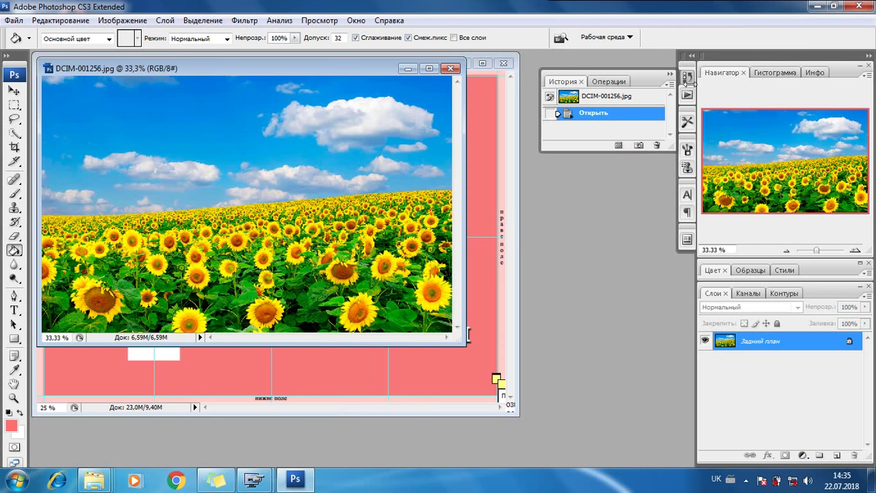
# Drag the sunflower photo into Shablon_Author.psd as Слой 1 at the upper left.
pyautogui.click(14, 91)
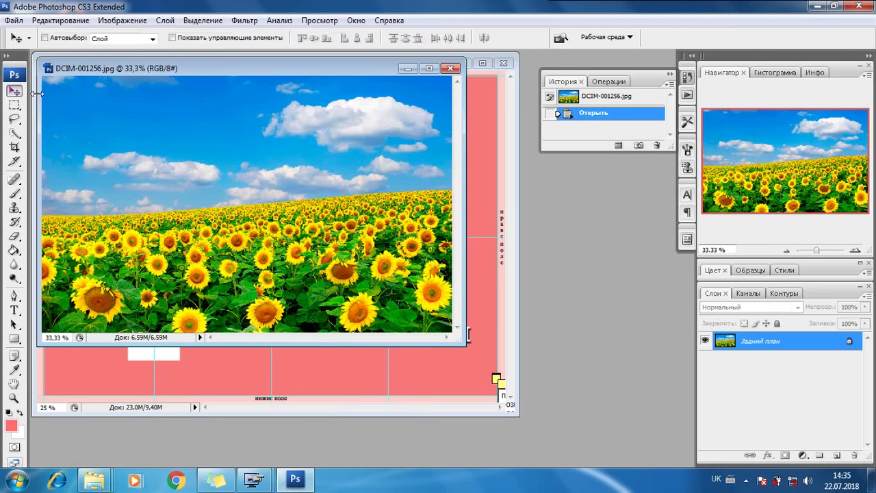
pyautogui.moveTo(367, 169); pyautogui.dragTo(470, 222)
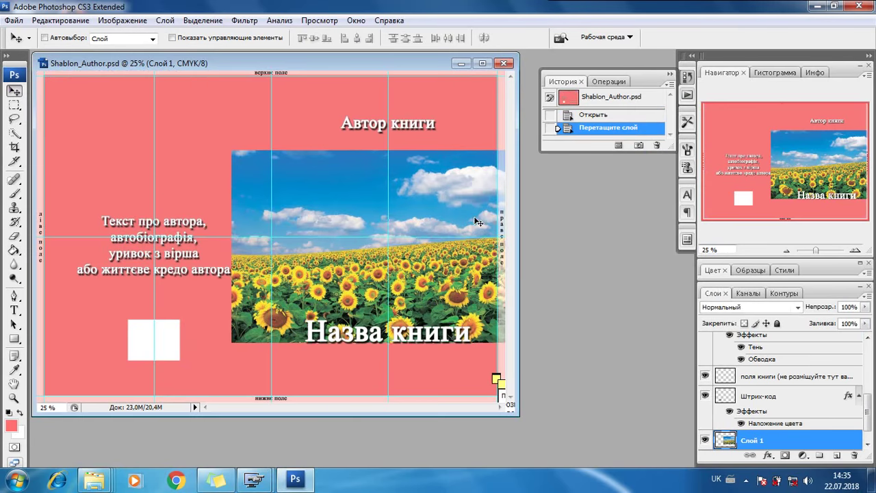
pyautogui.moveTo(403, 220); pyautogui.dragTo(185, 132)
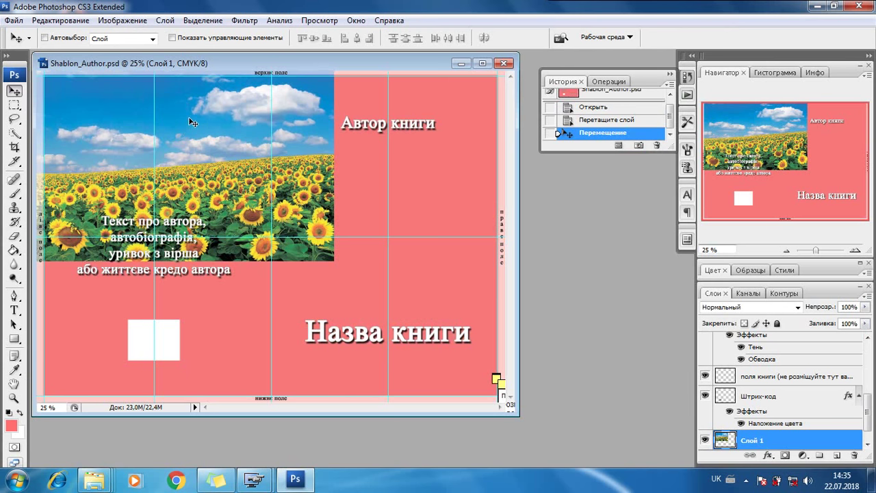
# Scale Слой 1 to 177.4% to the canvas's bottom-right corner so it covers the cover.
pyautogui.click(60, 21)
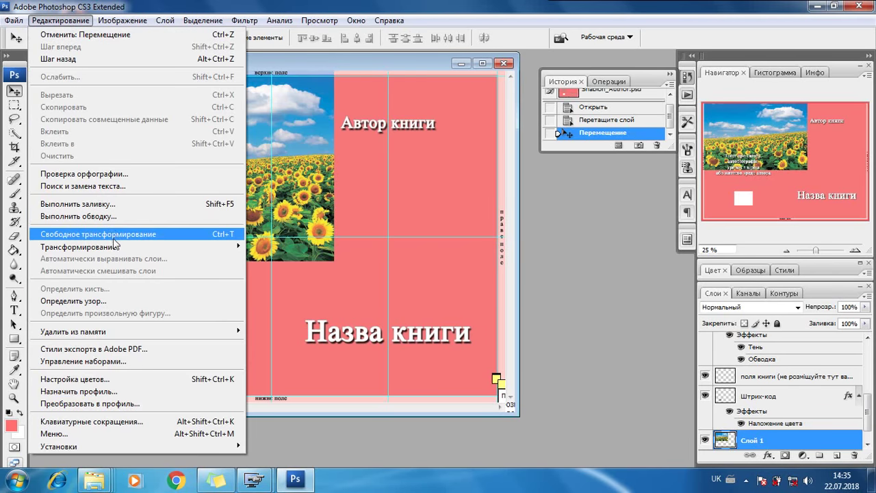
pyautogui.moveTo(115, 248)
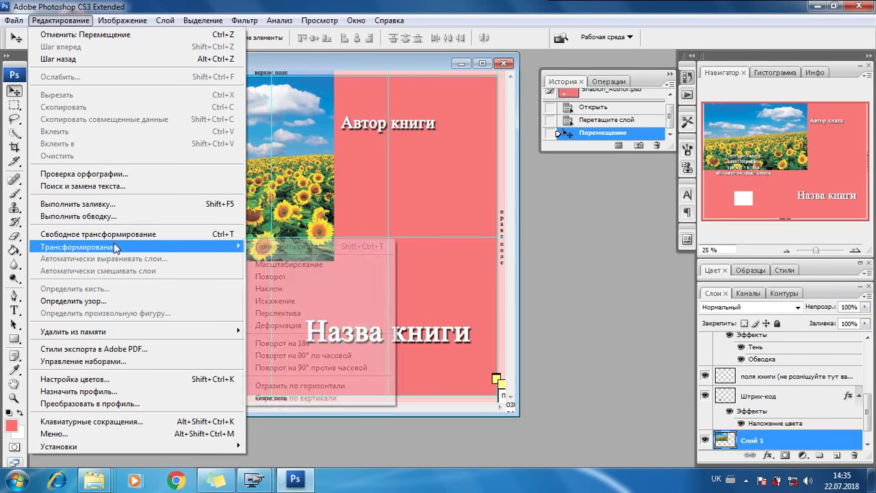
pyautogui.click(291, 264)
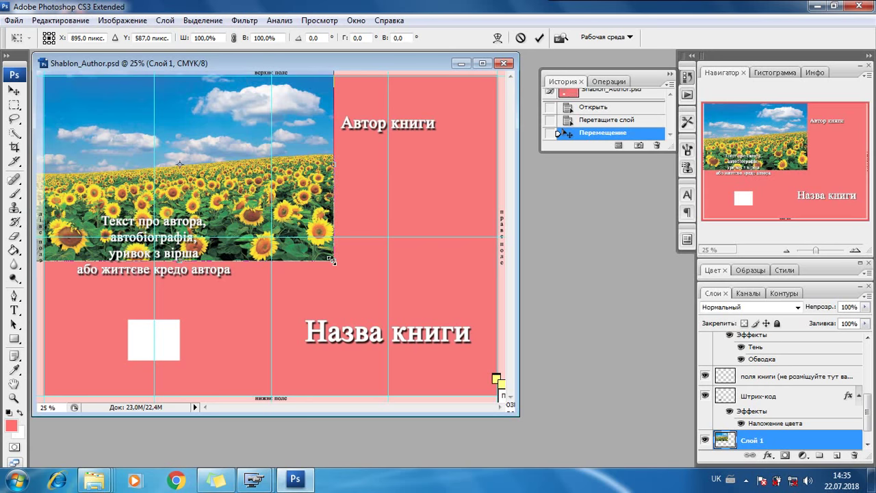
pyautogui.moveTo(331, 261); pyautogui.dragTo(565, 418)
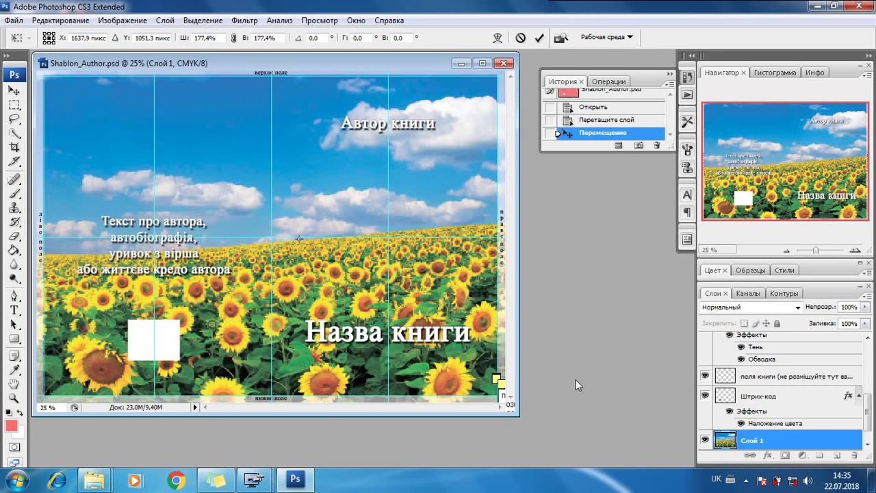
pyautogui.press('Return')
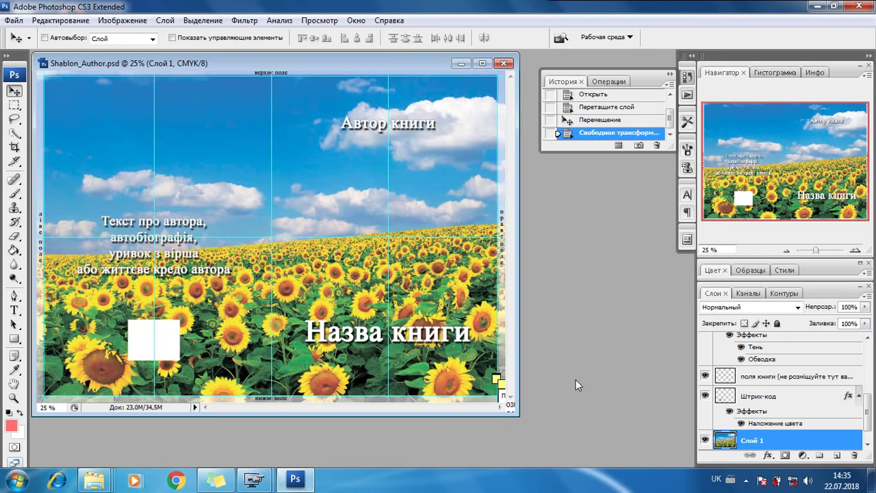
pyautogui.click(833, 5)
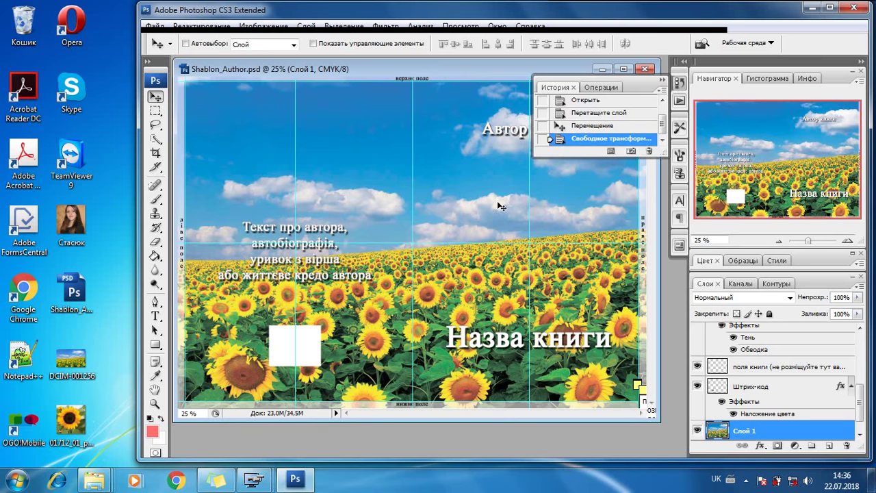
pyautogui.doubleClick(71, 421)
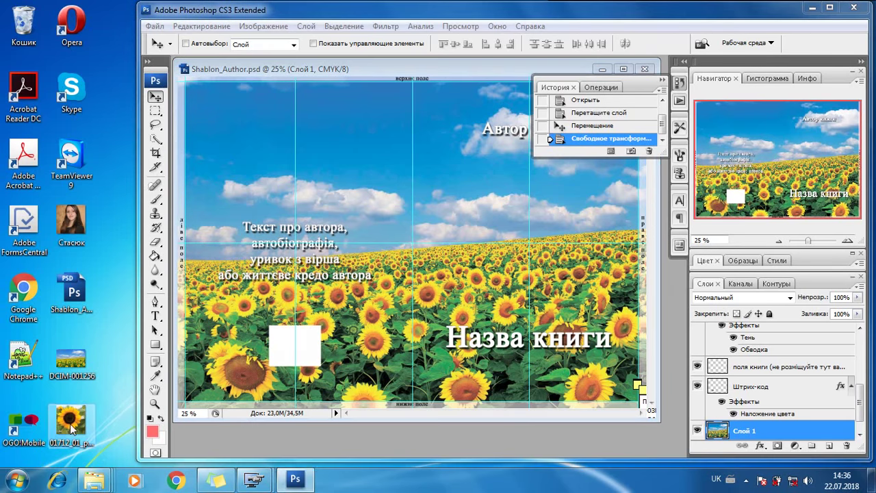
pyautogui.scroll(3, 415, 267)
pyautogui.scroll(2, 415, 267)
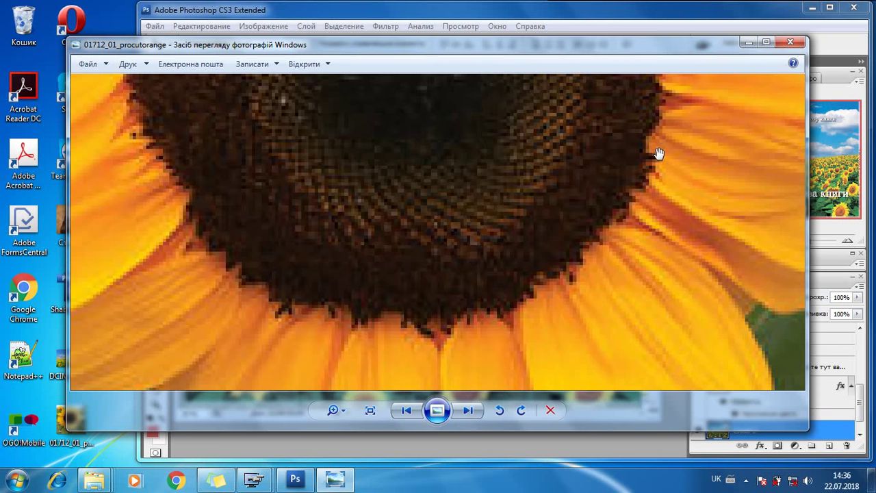
pyautogui.click(791, 42)
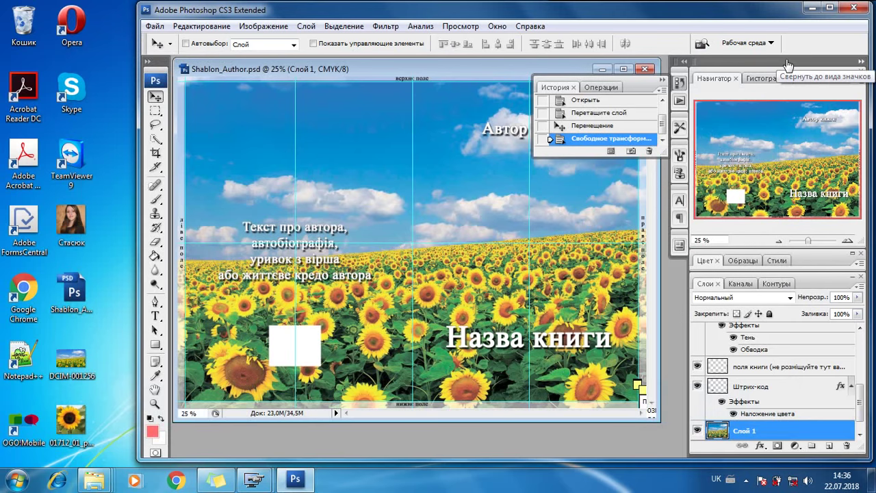
# Replace the Автор книги placeholder with the author's full name and commit it.
pyautogui.click(830, 7)
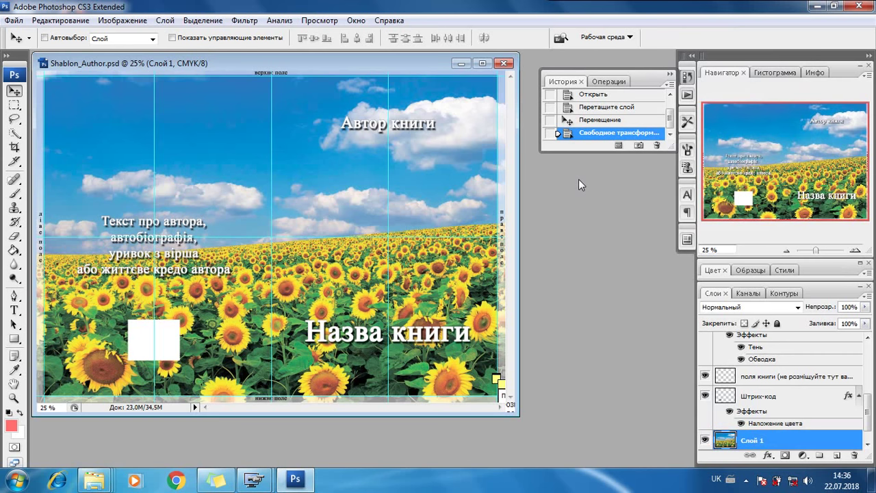
pyautogui.click(15, 310)
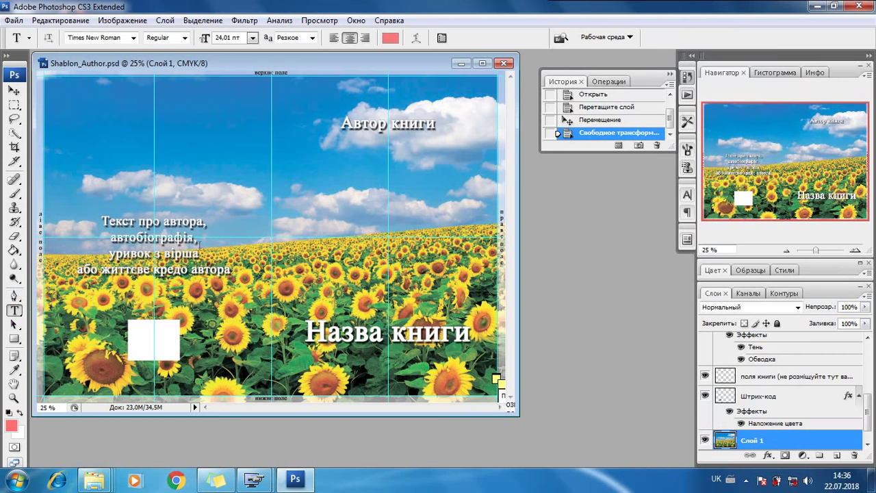
pyautogui.click(367, 126)
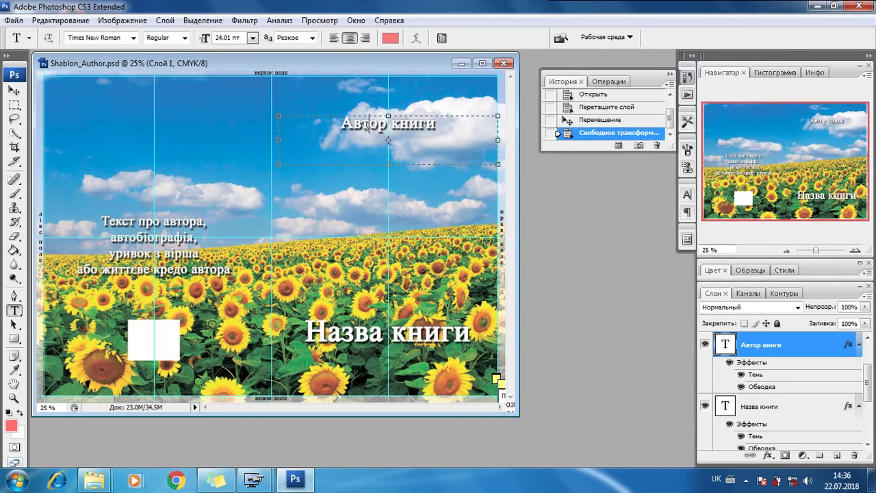
pyautogui.moveTo(340, 124); pyautogui.dragTo(438, 123)
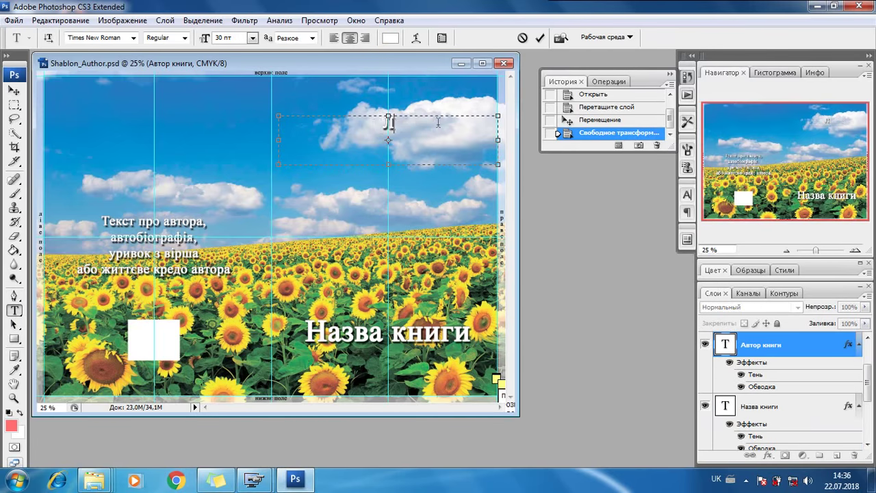
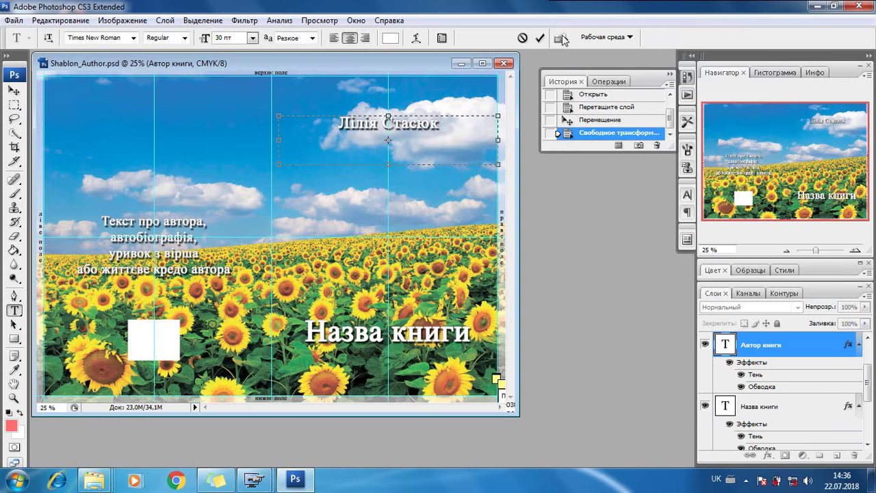
pyautogui.click(540, 38)
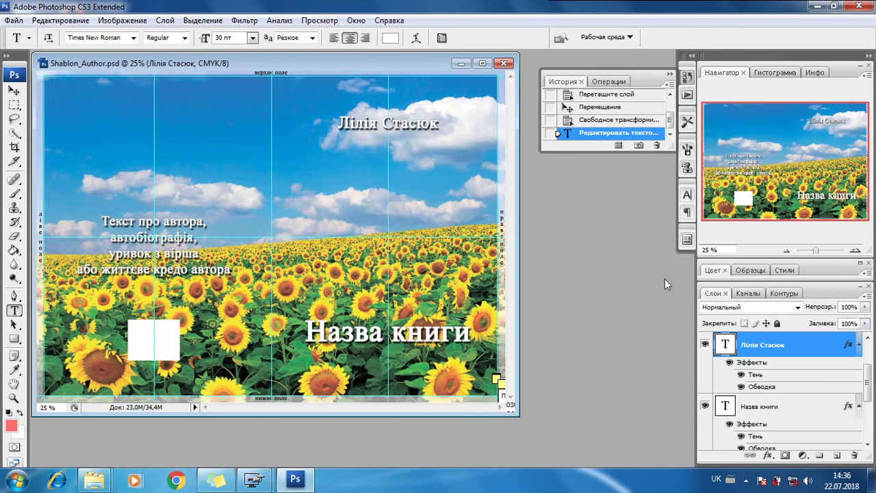
# Change the Назва книги title to 'Поезія' and restore the Photoshop window.
pyautogui.click(770, 405)
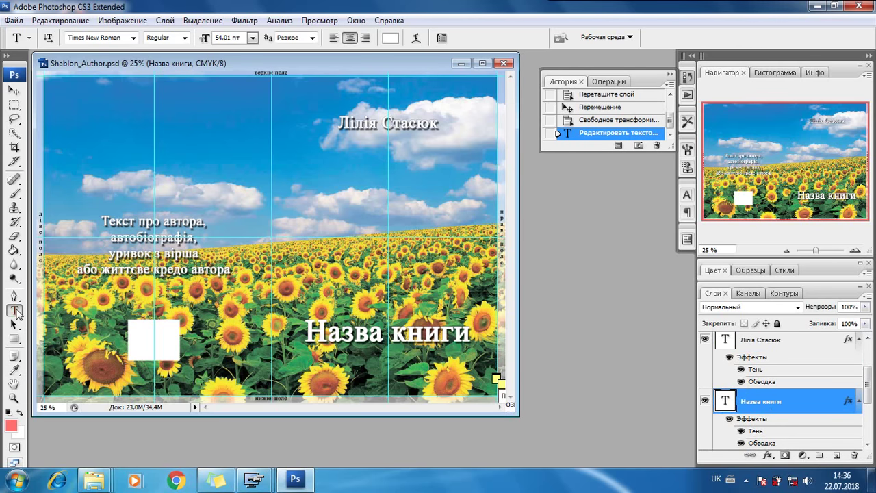
pyautogui.click(386, 339)
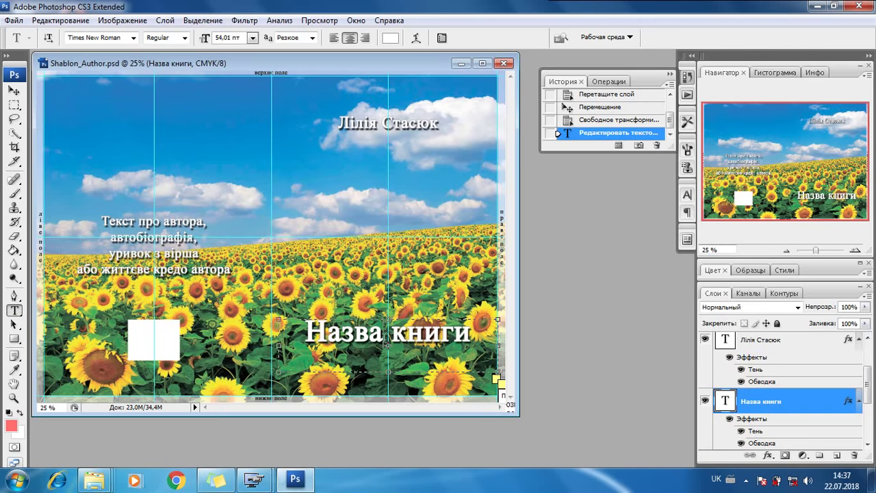
pyautogui.moveTo(306, 334); pyautogui.dragTo(472, 334)
pyautogui.write('Поезі')
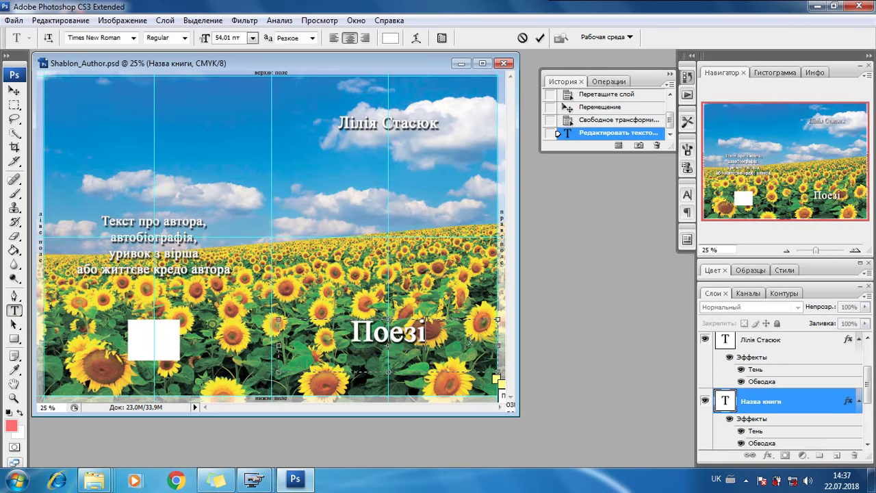
pyautogui.write('я')
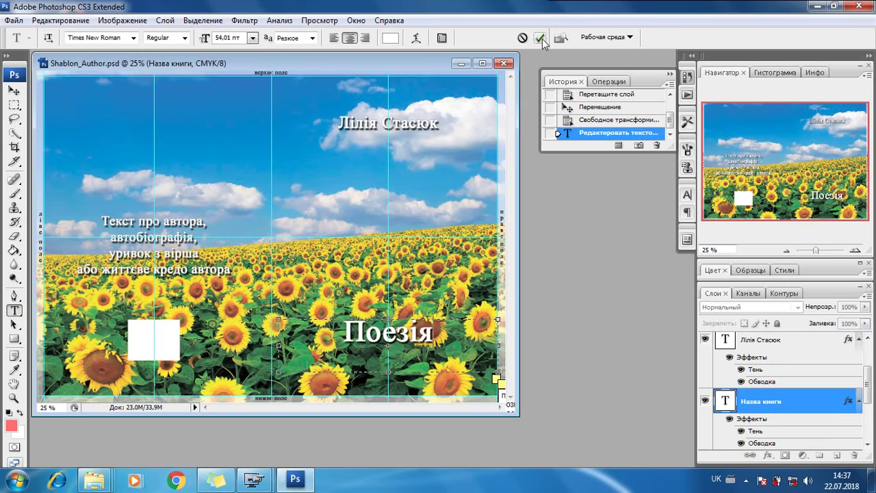
pyautogui.click(540, 38)
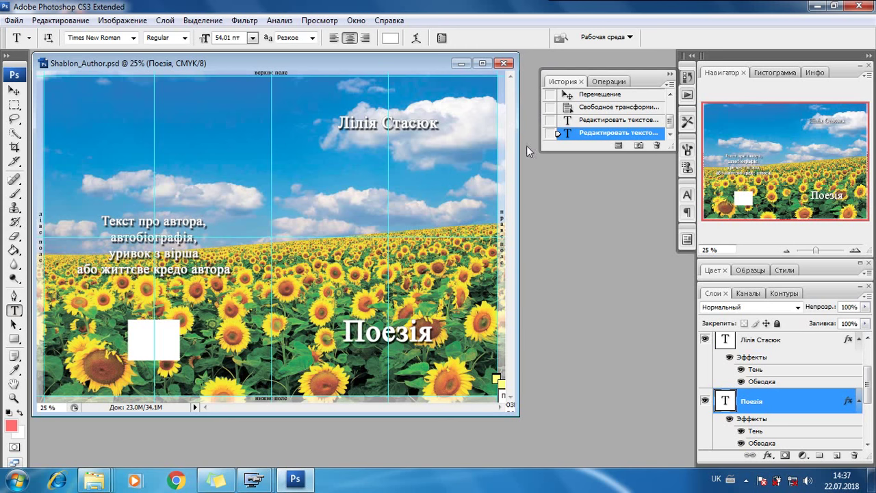
pyautogui.click(833, 6)
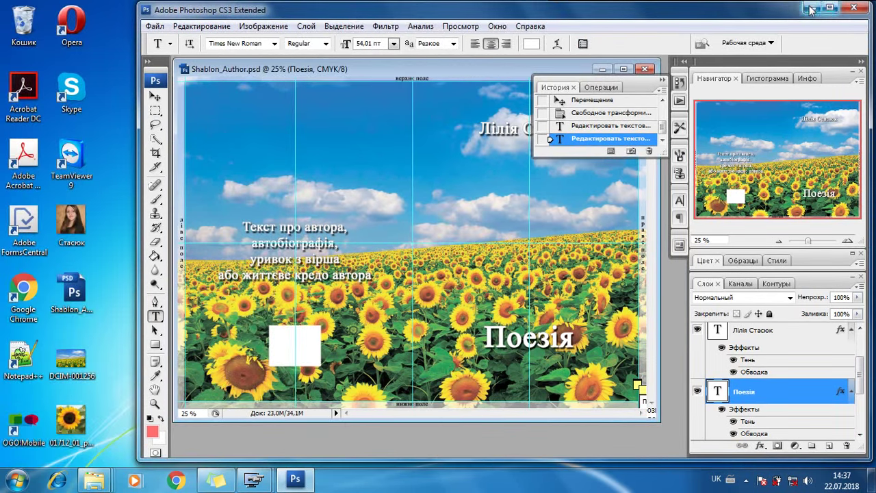
# Open the author's portrait JPG with its embedded profile and drag it onto the cover.
pyautogui.click(66, 233)
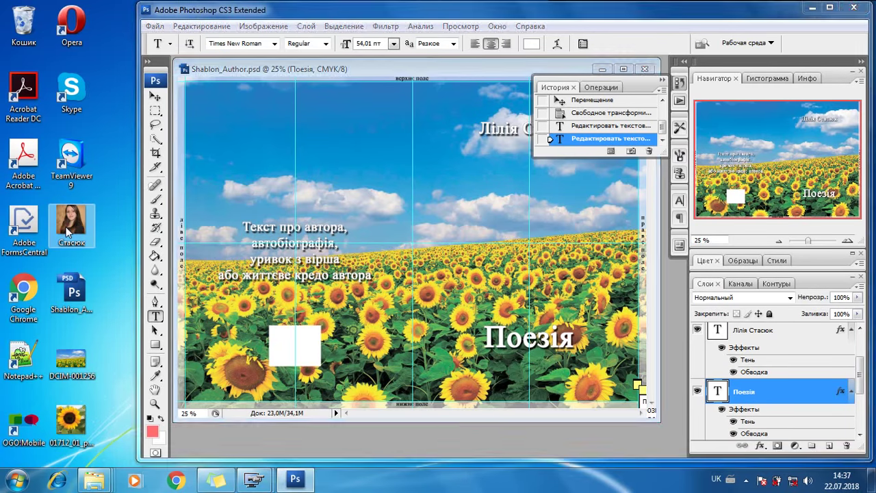
pyautogui.click(207, 180)
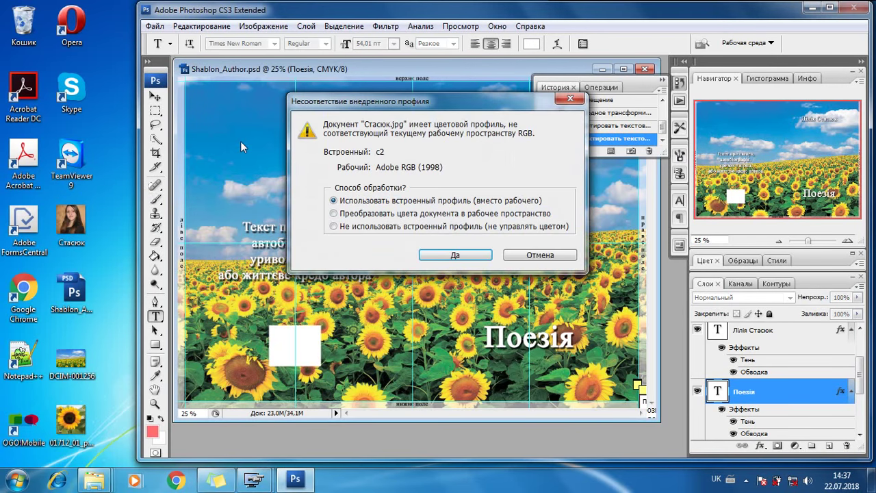
pyautogui.click(440, 258)
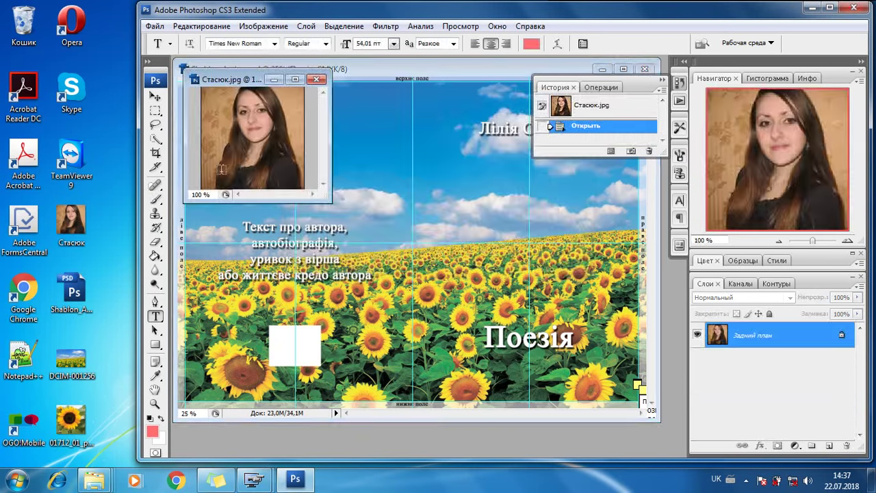
pyautogui.click(155, 97)
pyautogui.moveTo(231, 144); pyautogui.dragTo(352, 166)
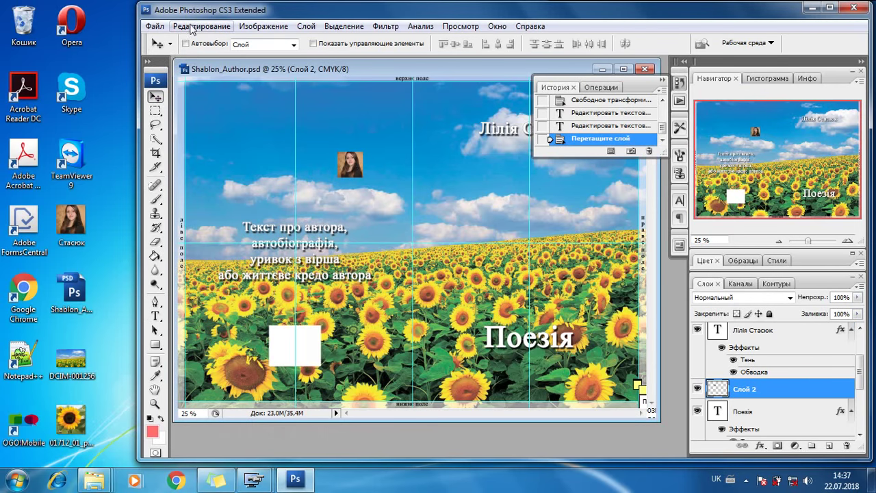
# Enlarge the portrait layer and move it above the biography text block.
pyautogui.click(193, 27)
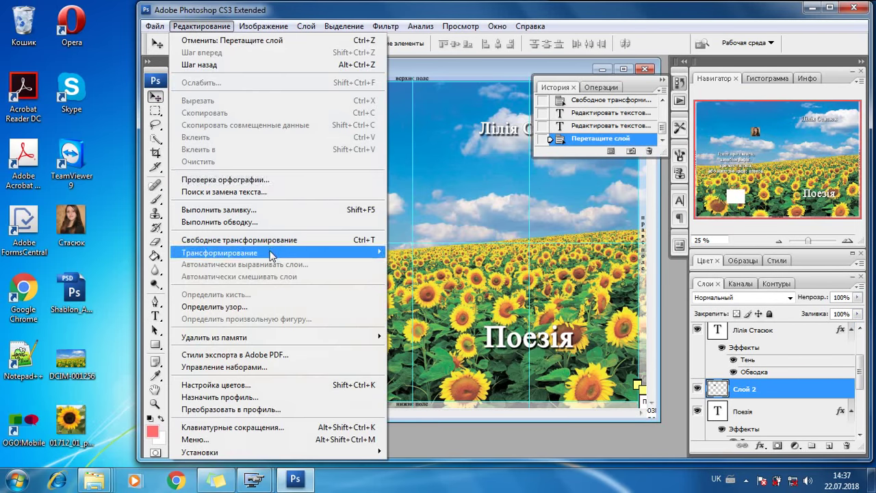
pyautogui.moveTo(273, 255)
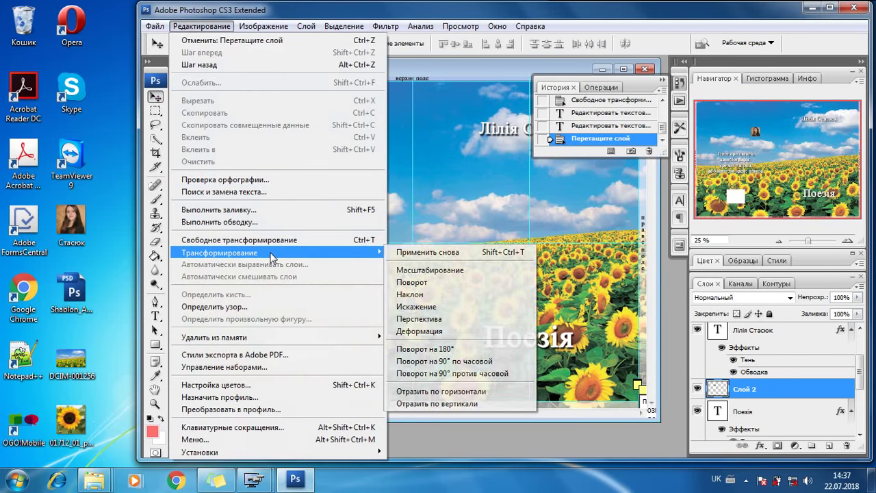
pyautogui.click(415, 270)
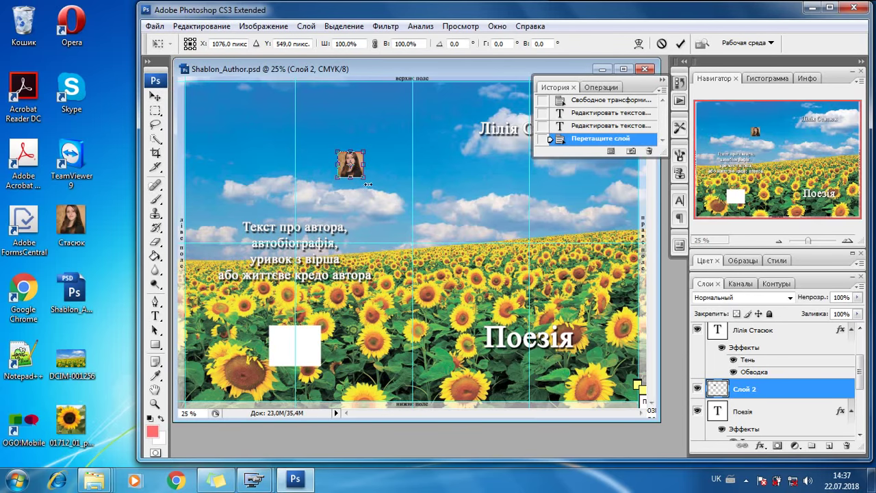
pyautogui.moveTo(365, 178); pyautogui.dragTo(427, 237)
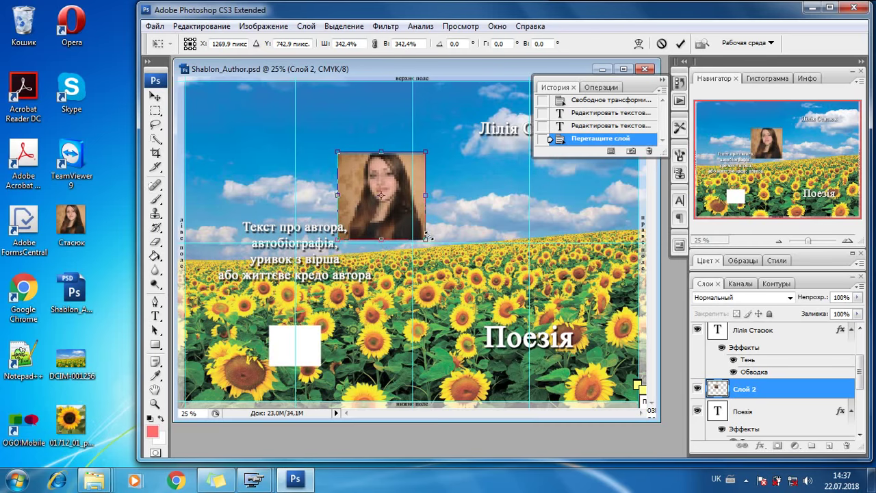
pyautogui.click(680, 43)
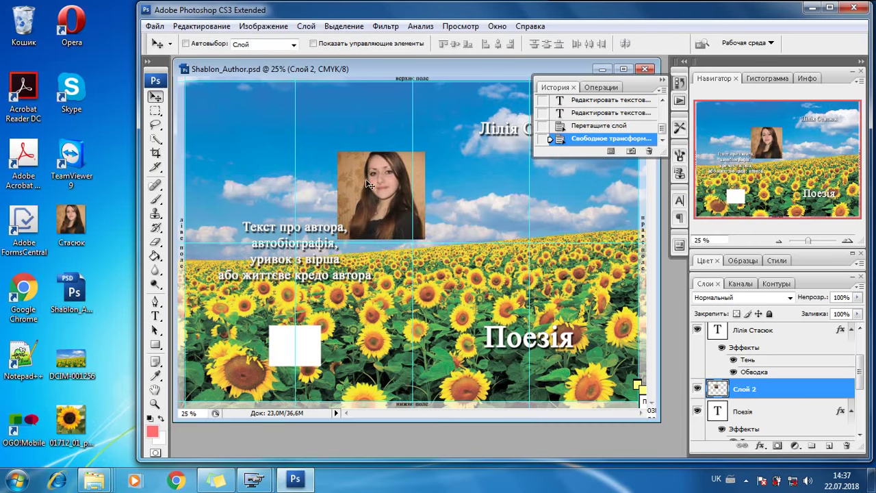
pyautogui.moveTo(374, 179); pyautogui.dragTo(283, 136)
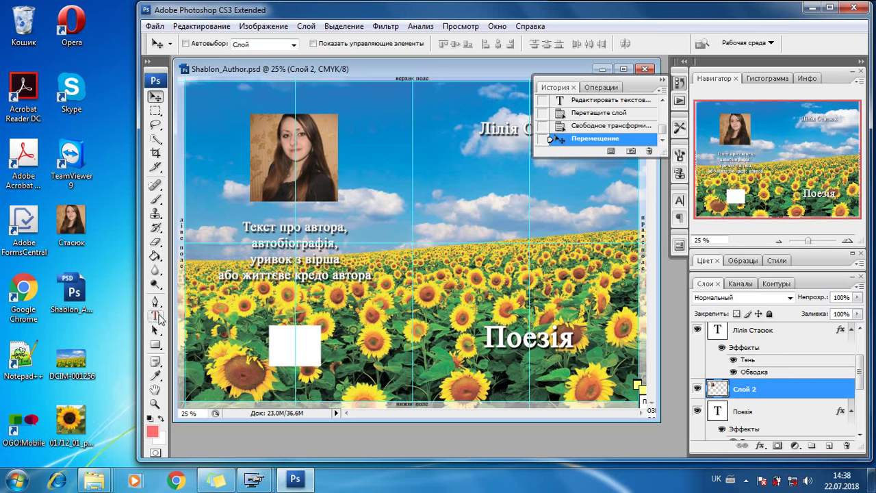
# Copy the five-line poem from the sticky note for the biography text block.
pyautogui.click(155, 317)
pyautogui.click(271, 233)
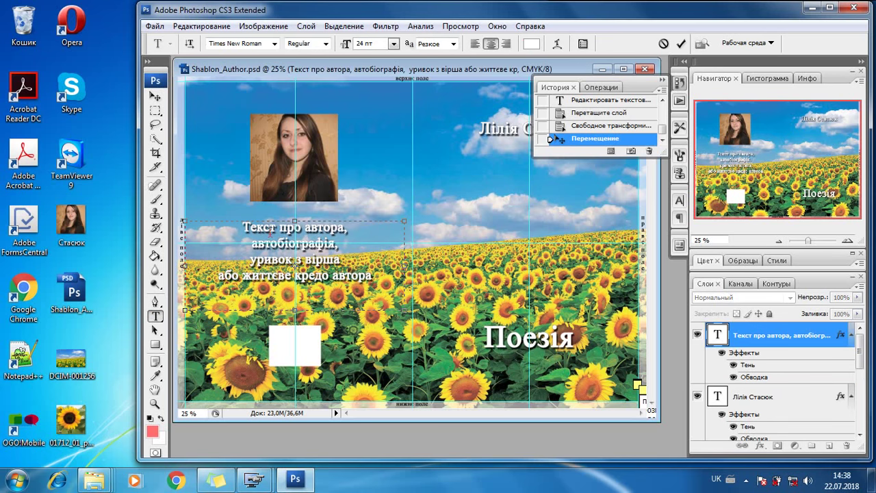
pyautogui.click(217, 480)
pyautogui.moveTo(613, 124); pyautogui.dragTo(688, 193)
pyautogui.click(294, 245)
# Paste the poem over the placeholder text, right-align its signature line, and save the cover.
pyautogui.moveTo(233, 231); pyautogui.dragTo(376, 279)
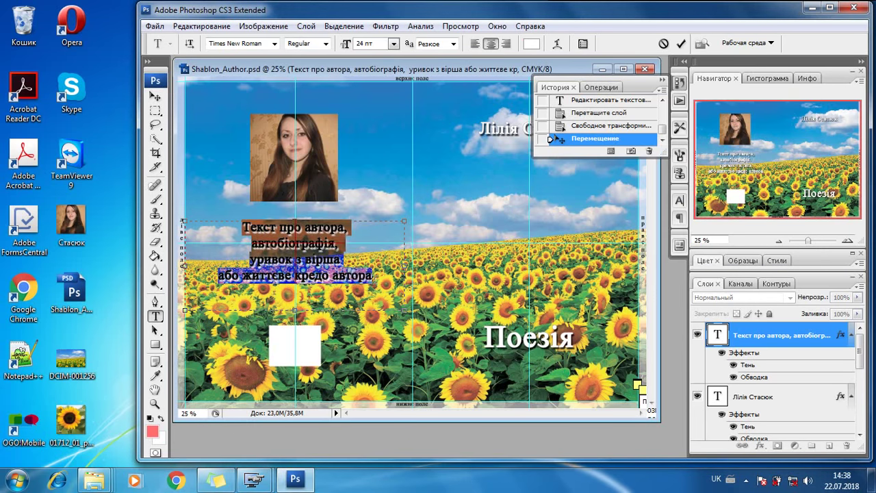
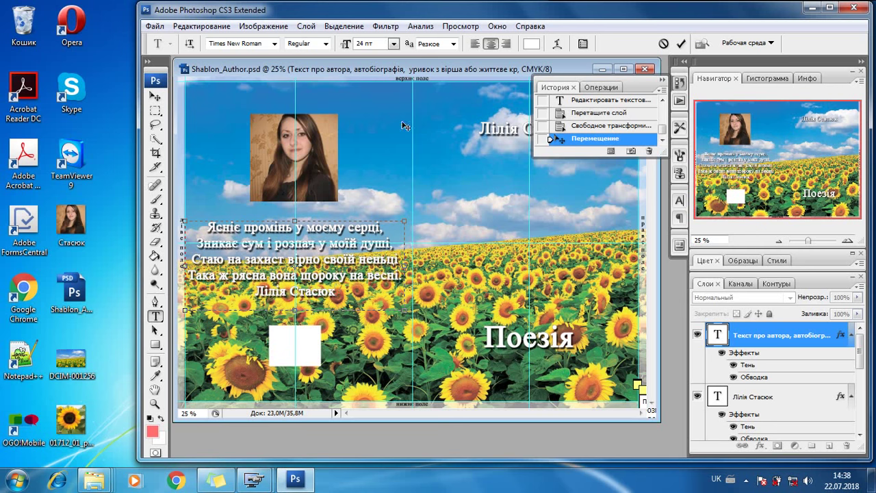
pyautogui.click(507, 45)
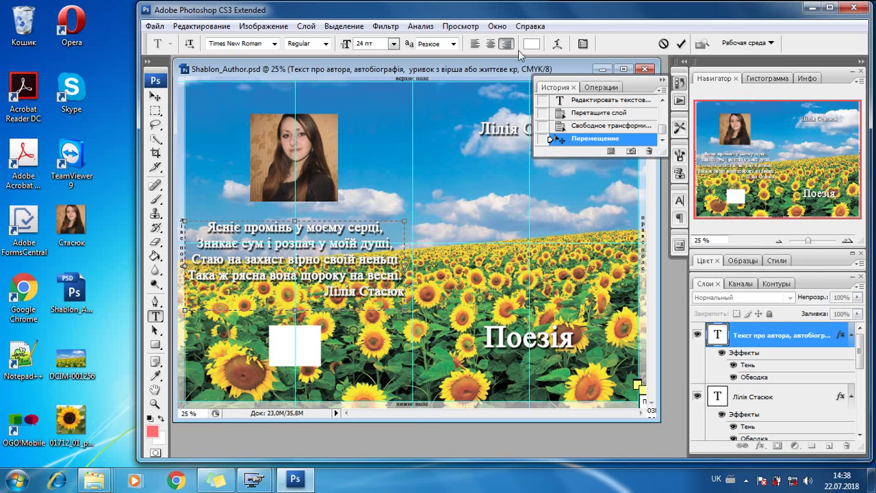
pyautogui.click(683, 45)
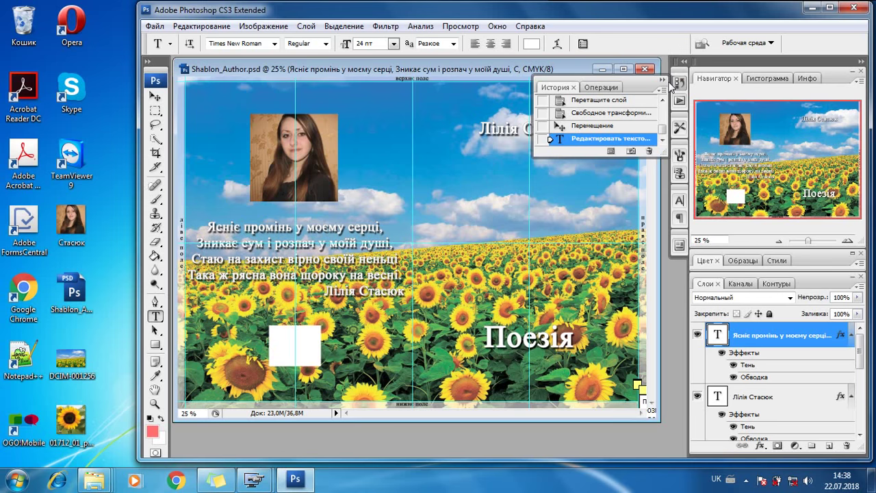
pyautogui.click(154, 26)
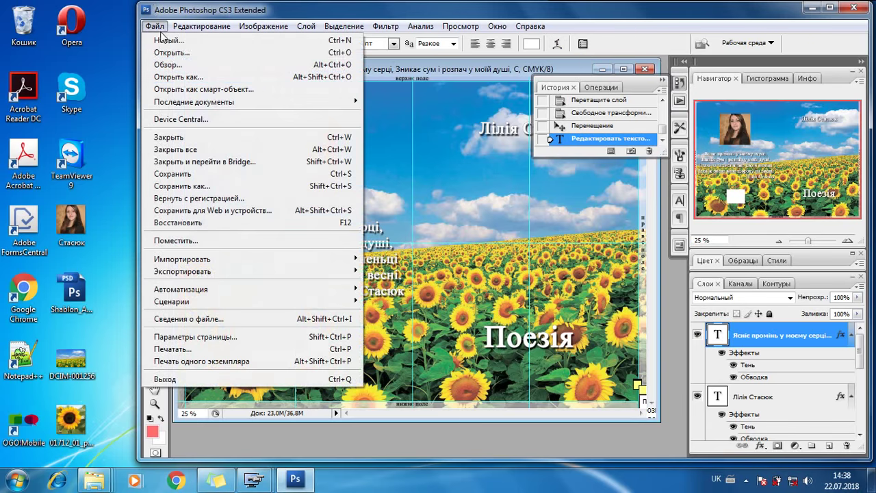
pyautogui.click(191, 176)
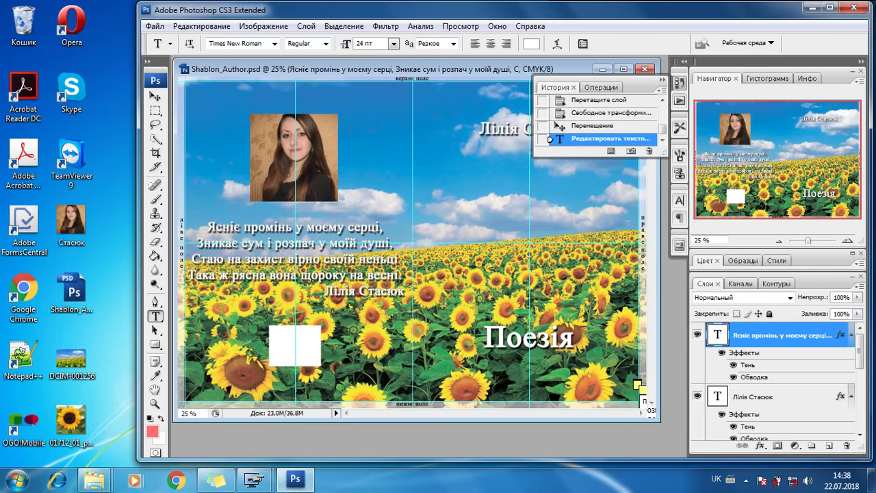
# Close Photoshop and rename Shablon_Author, replacing 'Author' with the author's surname.
pyautogui.click(853, 7)
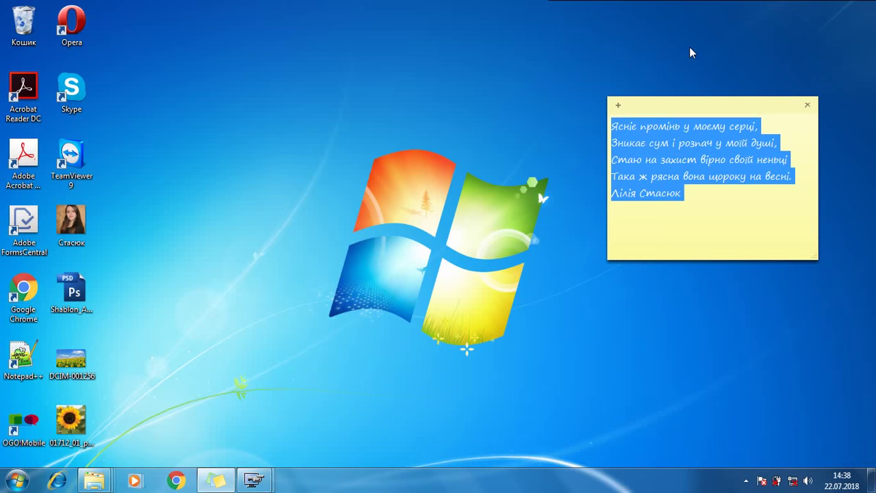
pyautogui.click(77, 308)
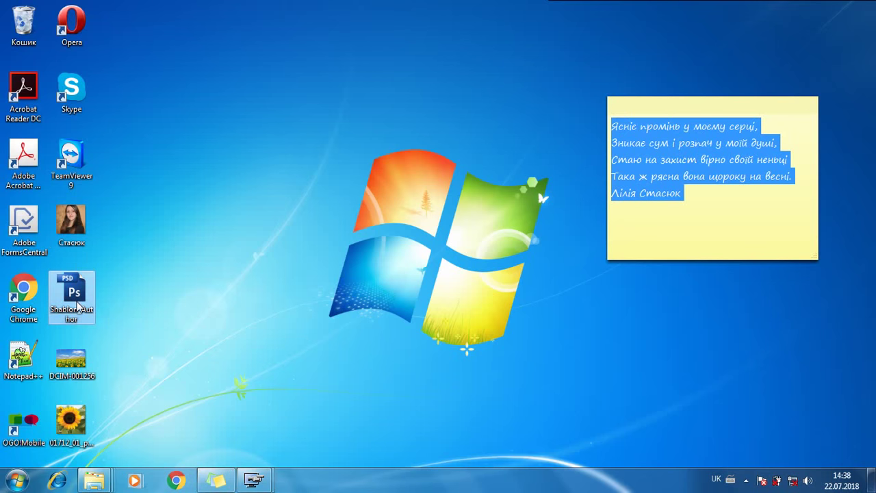
pyautogui.rightClick(77, 308)
pyautogui.click(146, 438)
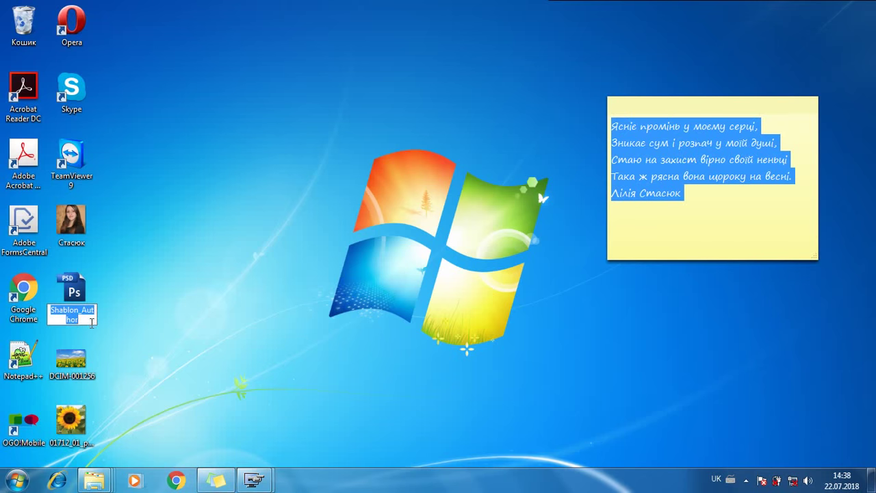
pyautogui.click(85, 309)
pyautogui.moveTo(82, 309); pyautogui.dragTo(90, 322)
pyautogui.write('Ст')
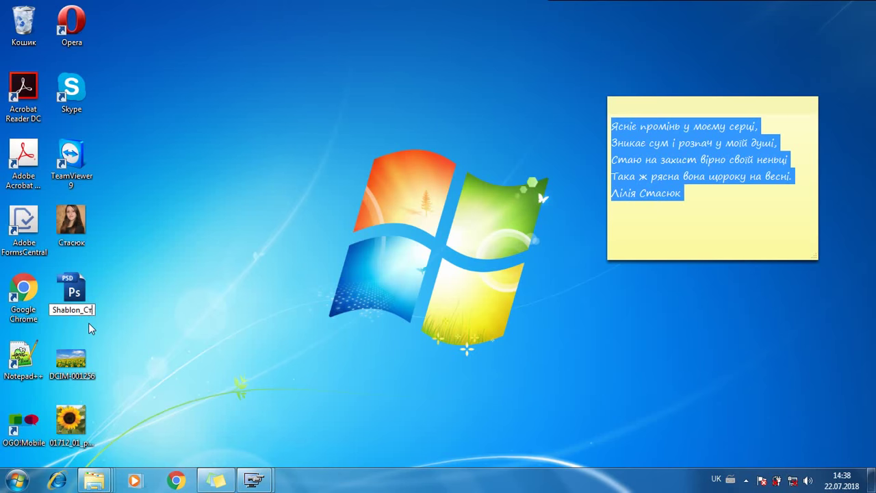
pyautogui.write('асюк')
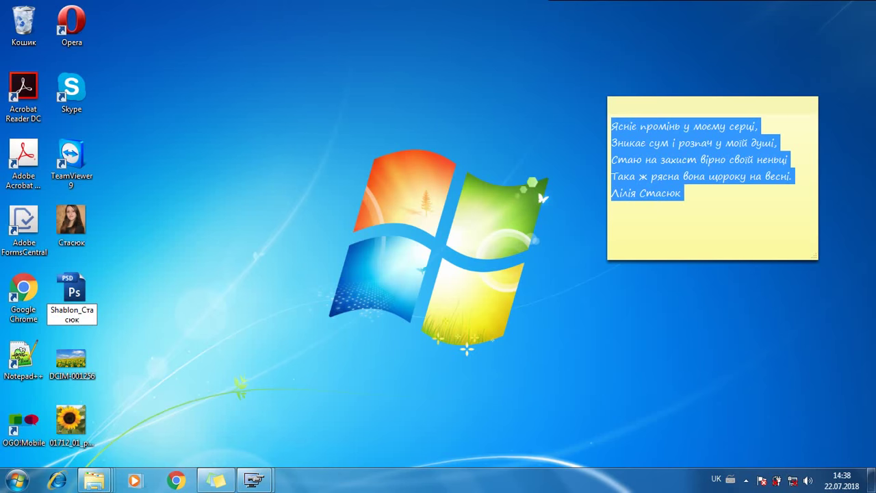
pyautogui.press('Return')
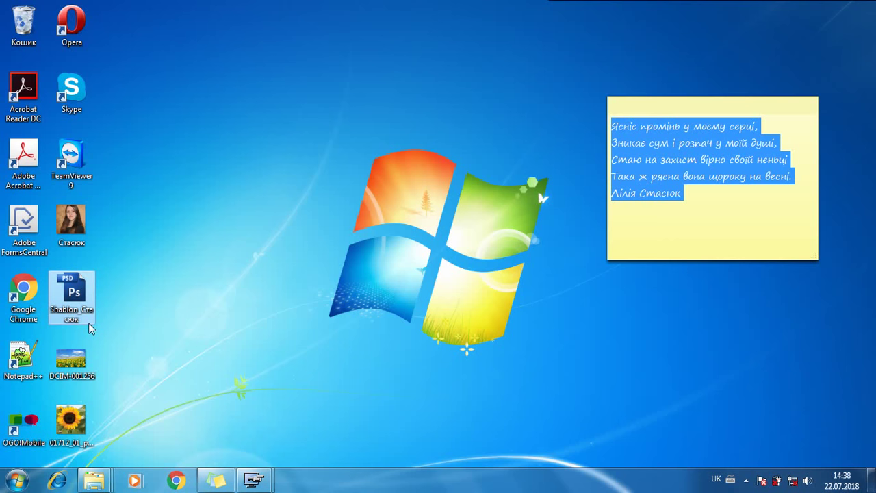